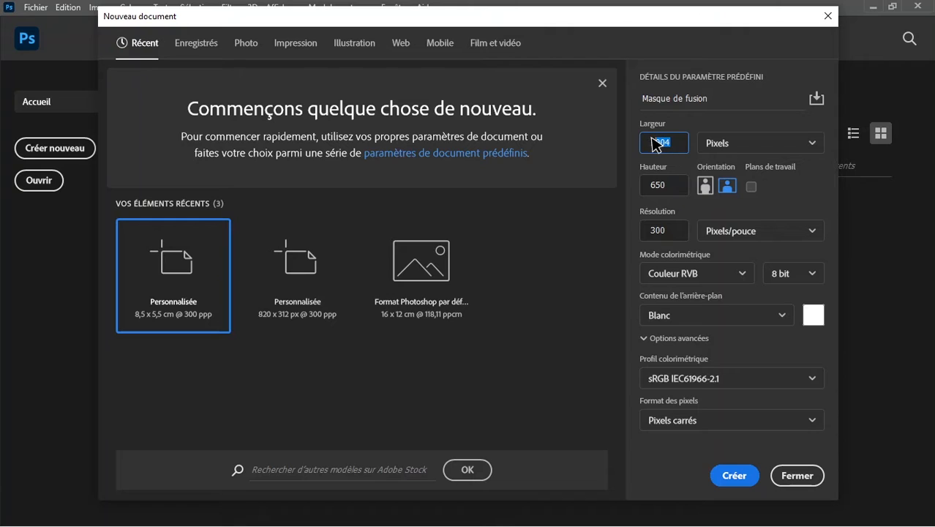
Create the new document "Masque de fusion" with a width of 1920 and a height of 1080 pixels
key("Caps_Lock")
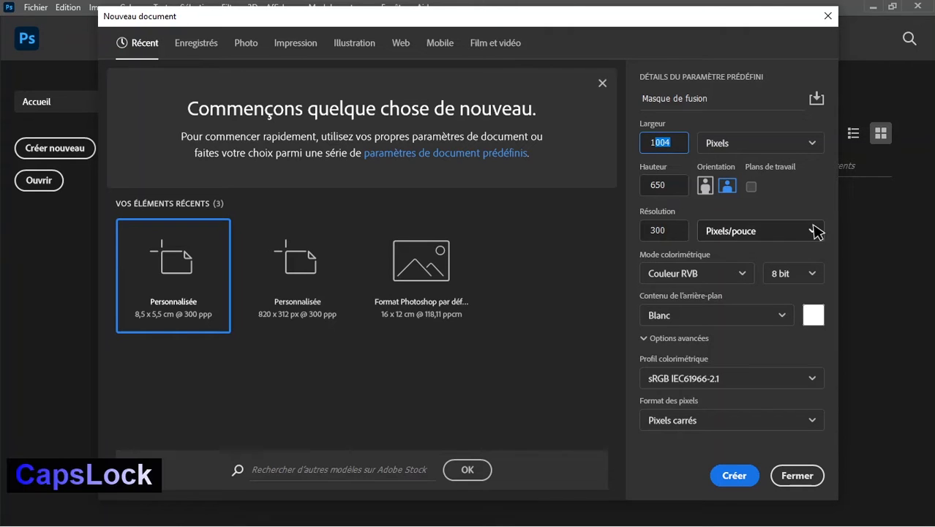
type("920")
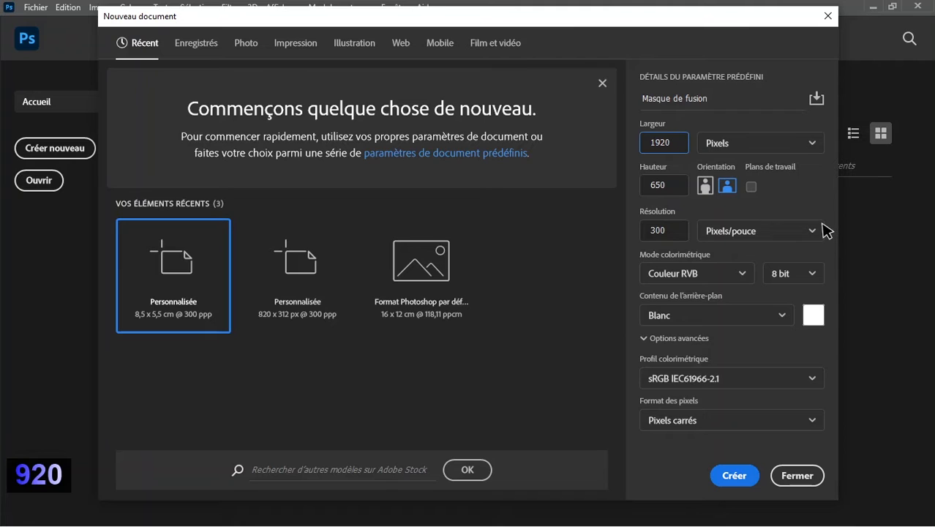
left_click(641, 185)
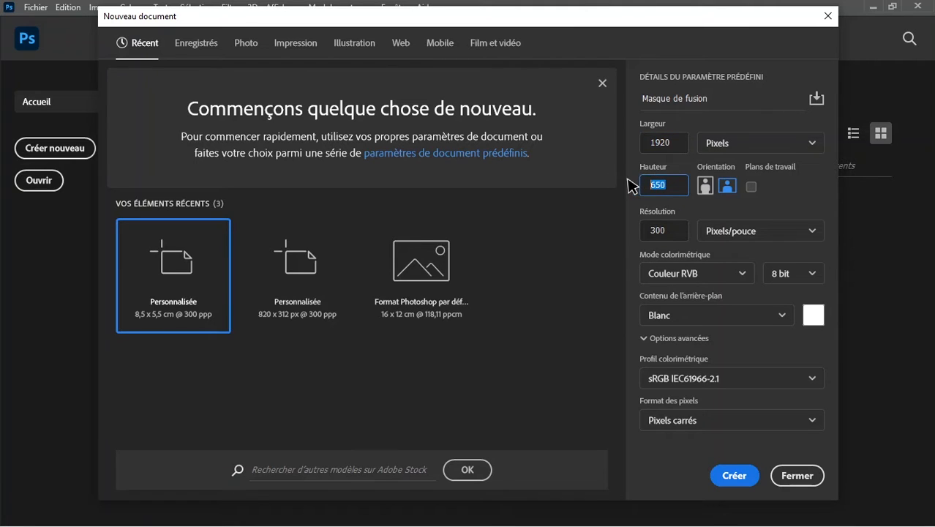
type("1080")
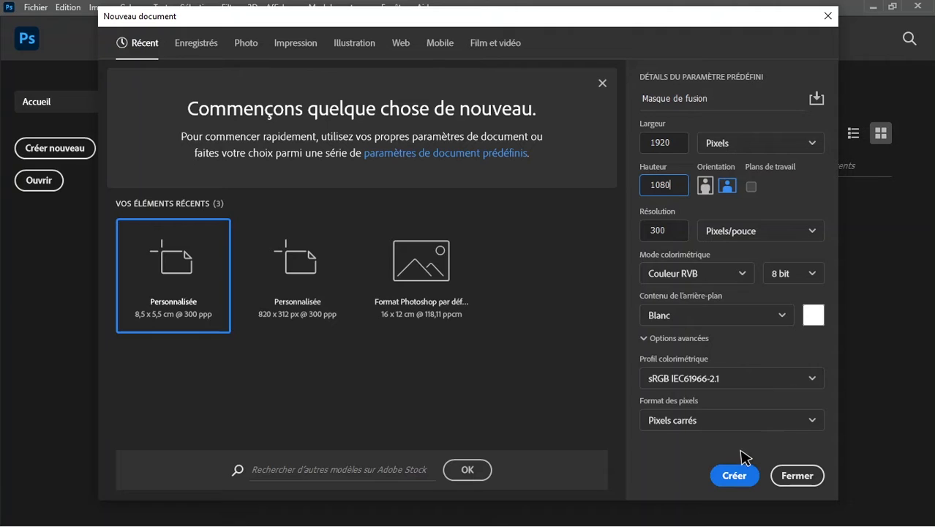
left_click(741, 477)
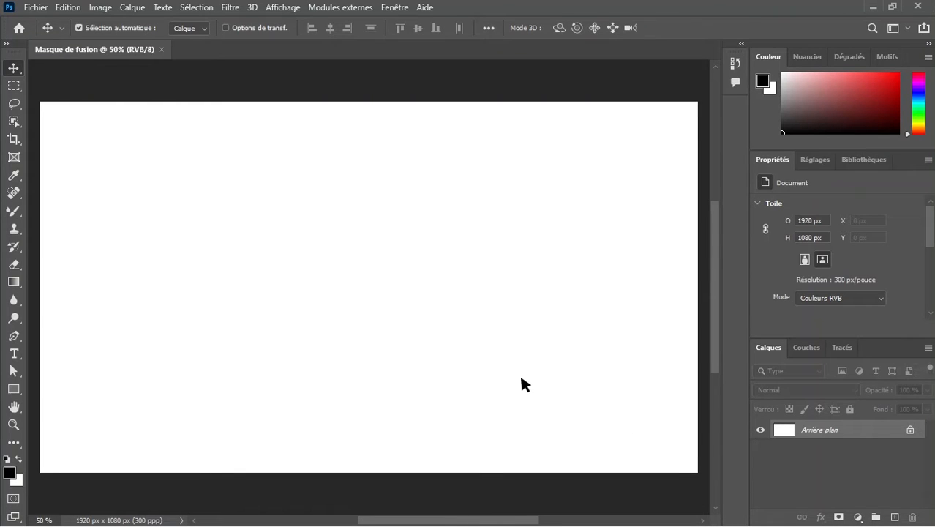
Place the image woman-919047__480 from the Festy grace folder inside Go graphics into the open Photoshop document
scroll(476, 325, "down", 2)
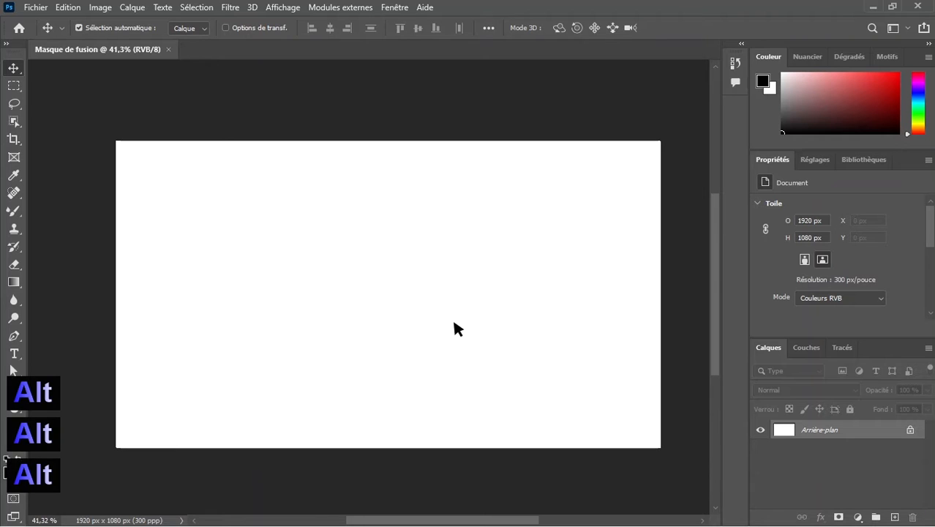
key("alt+Tab")
key("alt+Tab")
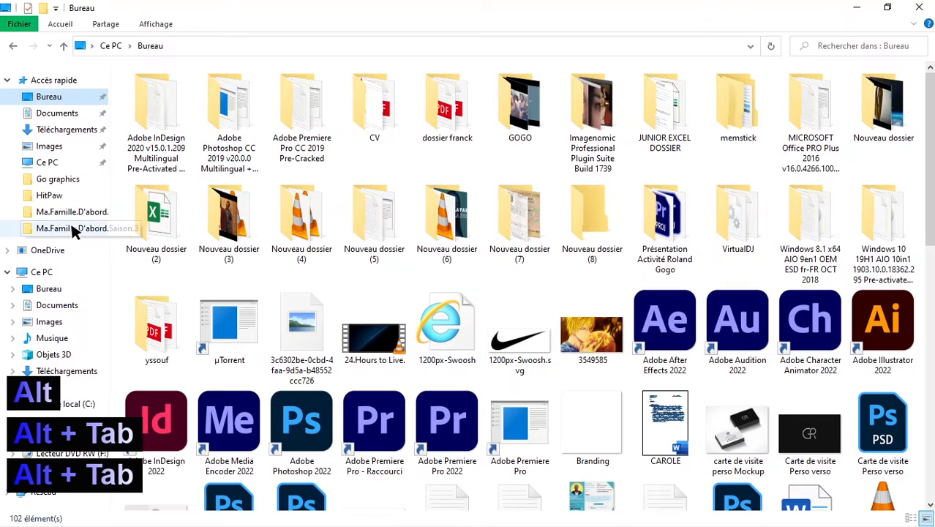
left_click(83, 180)
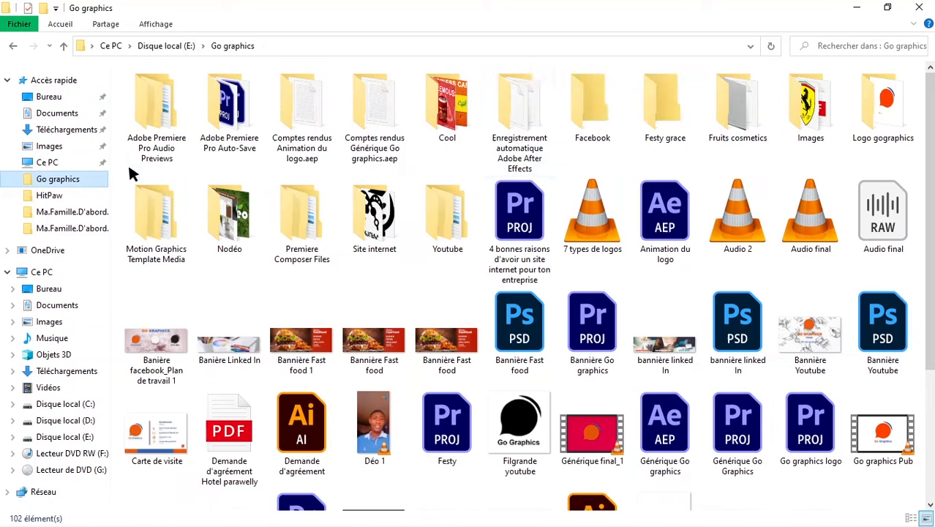
double_click(666, 120)
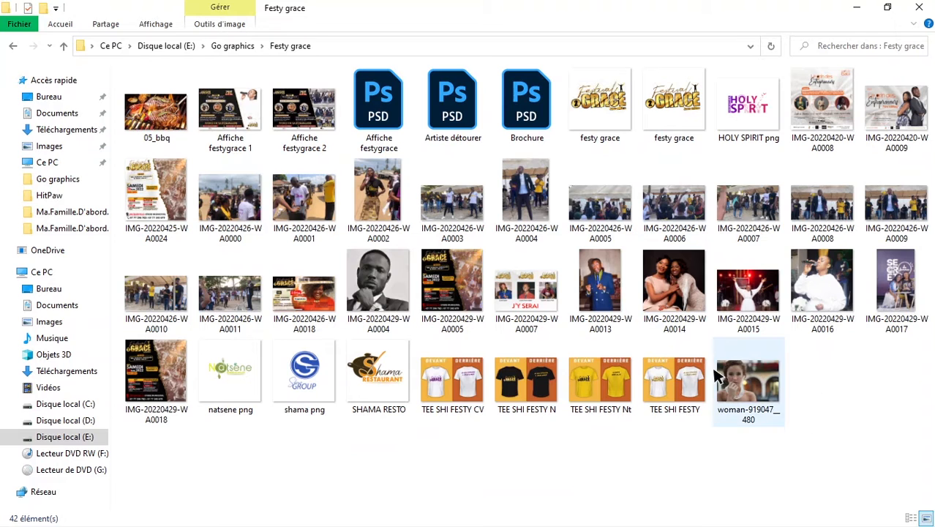
left_click_drag(729, 376, 472, 524)
key("super")
left_click_drag(379, 501, 385, 512)
left_click_drag(370, 346, 350, 286)
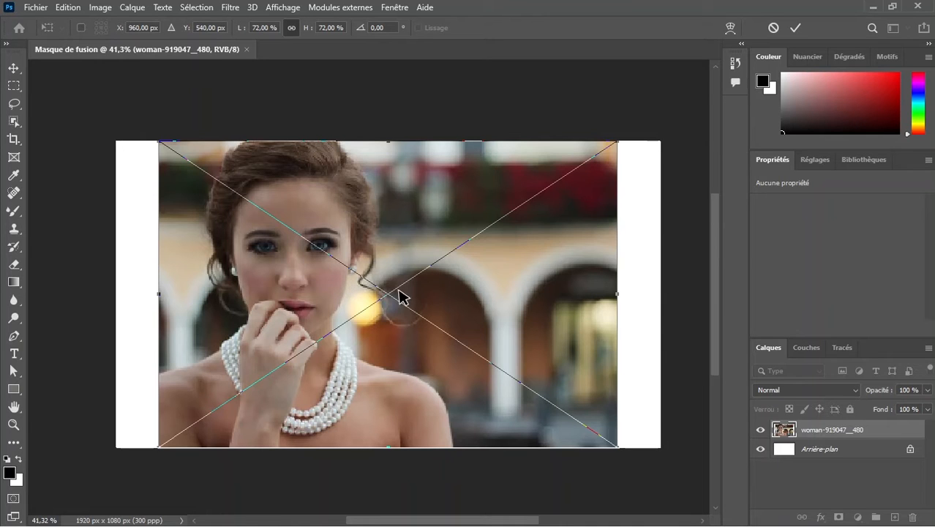
Scale the placed woman photo to about 73% and shift it left, slightly past the canvas's left edge, then apply the transform
left_click_drag(398, 291, 357, 291)
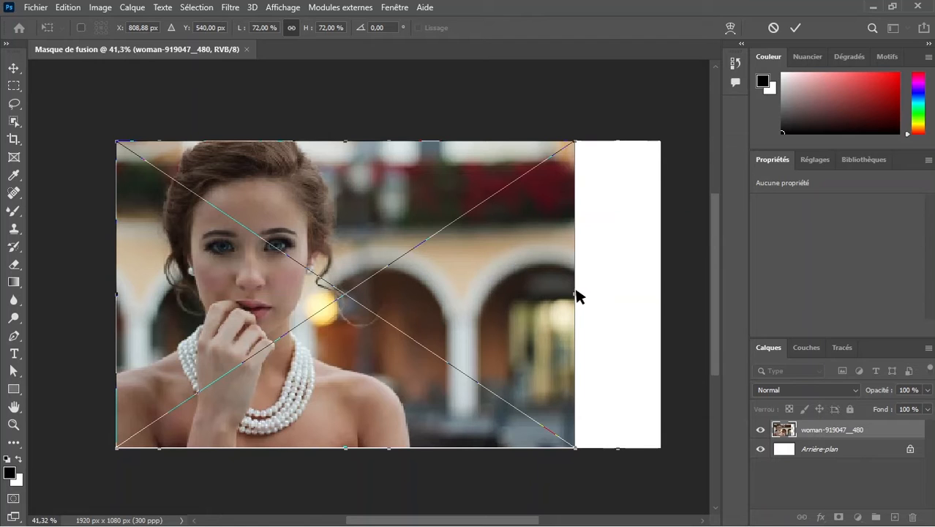
mouse_move(576, 295)
left_mouse_down()
mouse_move(566, 294)
mouse_move(582, 293)
left_mouse_up()
left_click_drag(463, 289, 441, 291)
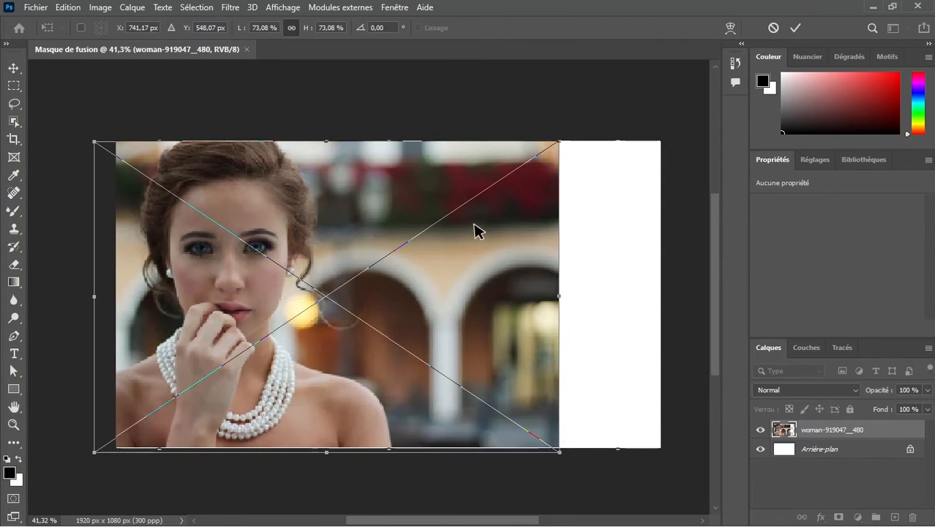
left_click(795, 27)
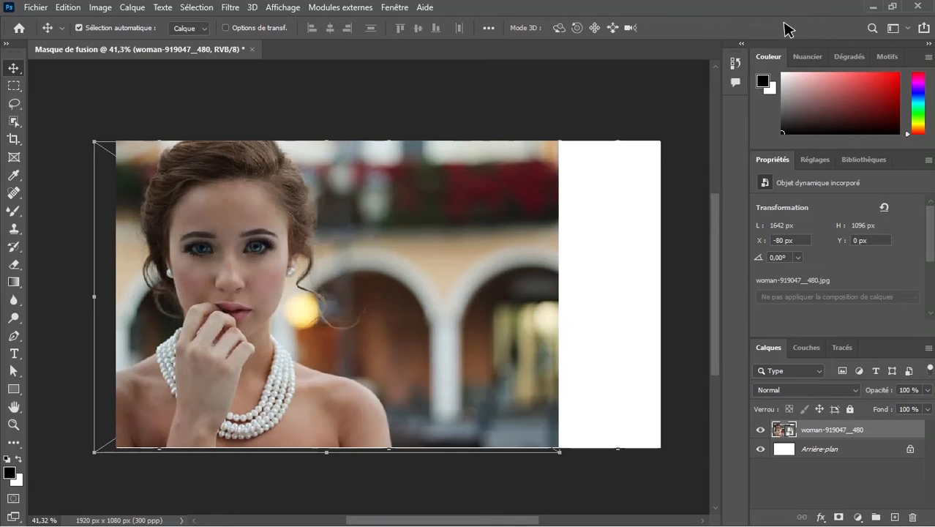
left_click(633, 108)
Place the image old-man-4395870__480 in the document, scale it to about 228% and move it to the right side of the canvas
key("alt+Tab")
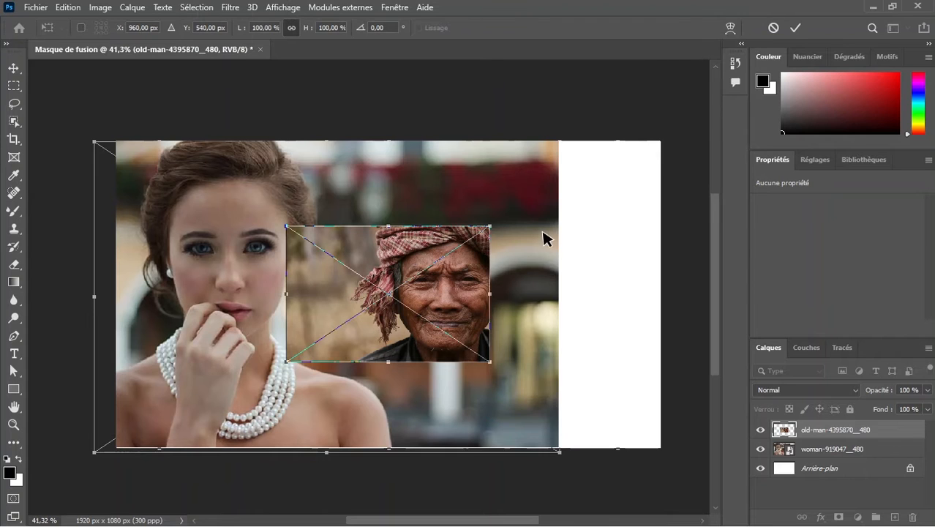
left_click_drag(490, 363, 622, 436)
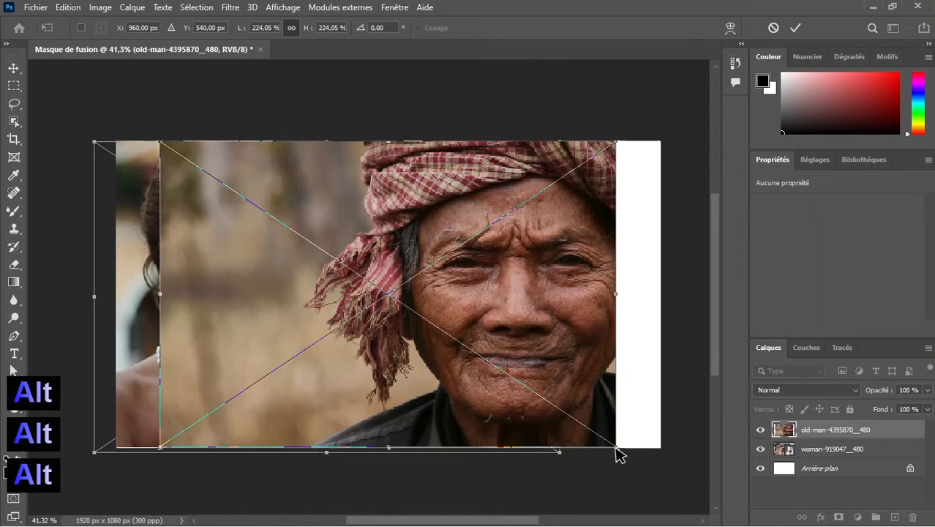
left_click_drag(619, 454, 622, 455)
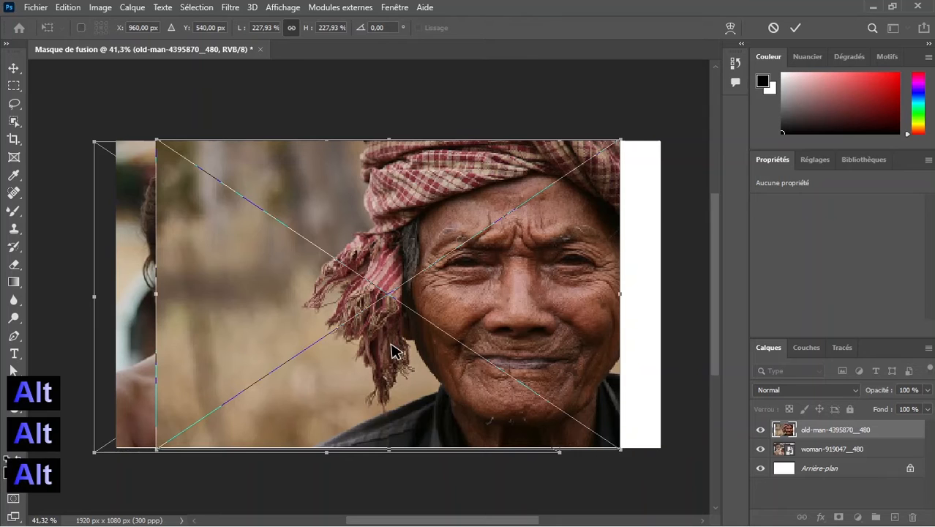
left_click_drag(396, 352, 493, 367)
key("shift")
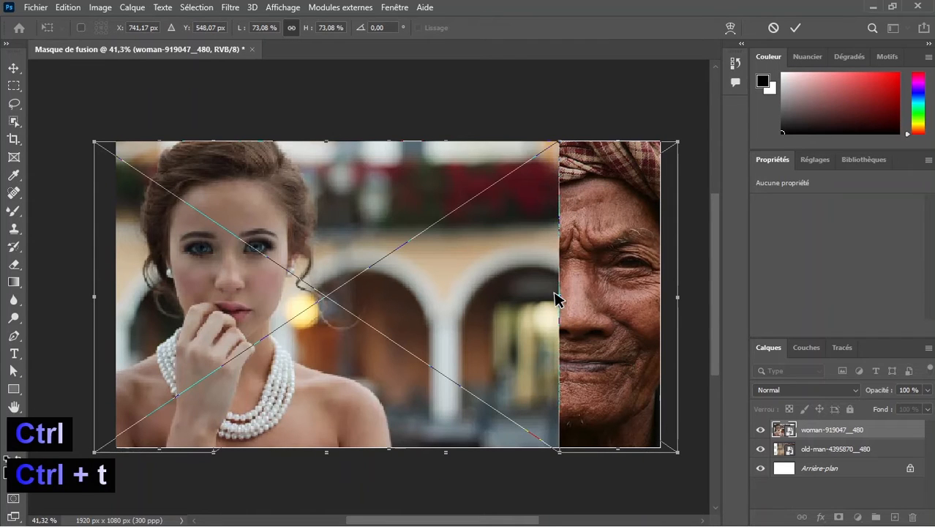
Scale the woman photo on the top layer to about 94%, reposition it to cover most of the canvas and apply the transform
left_click_drag(557, 298, 625, 289)
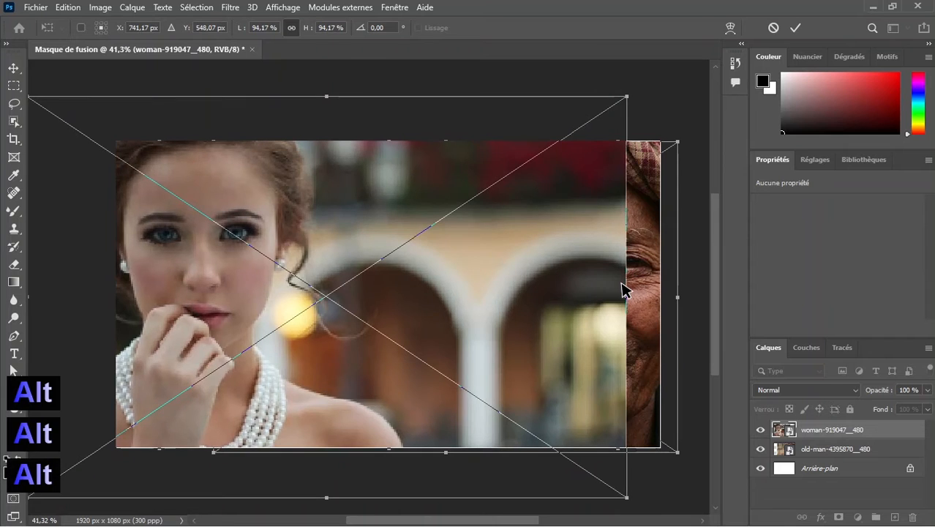
left_click_drag(368, 269, 390, 298)
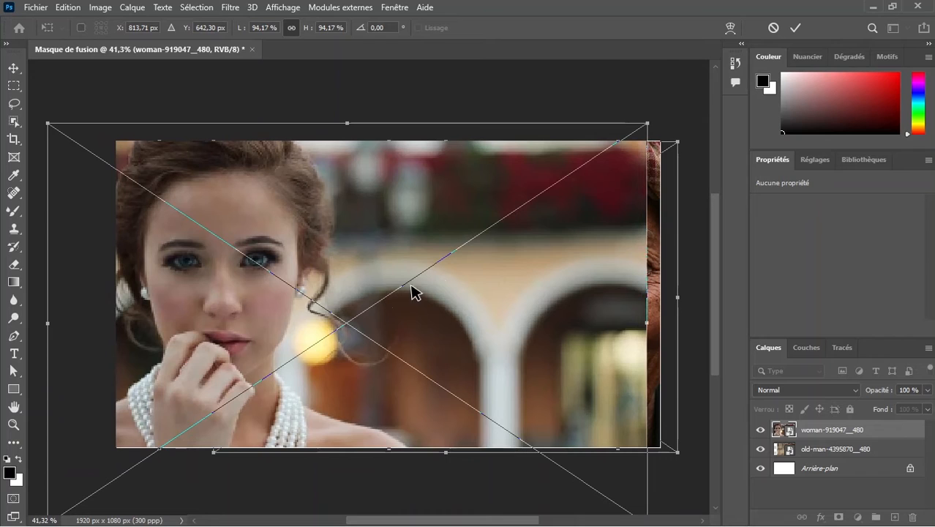
left_click(796, 28)
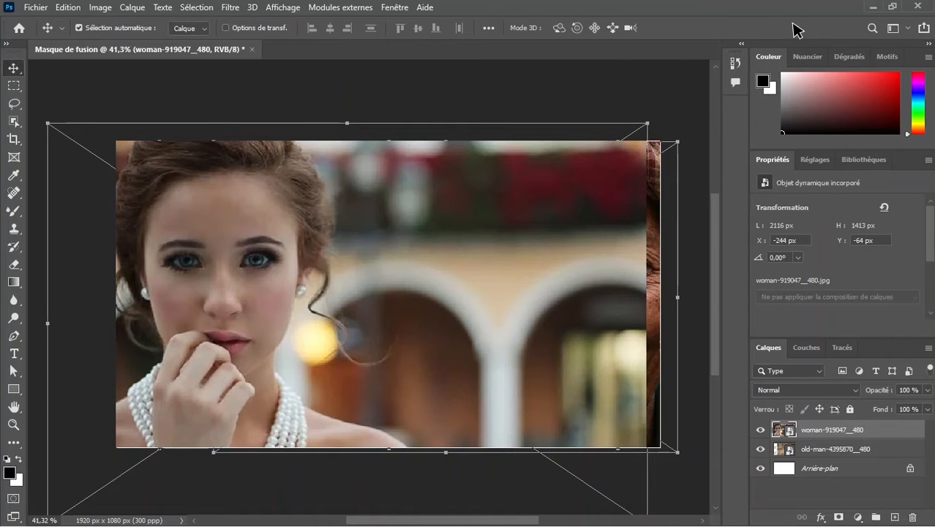
left_click(680, 101)
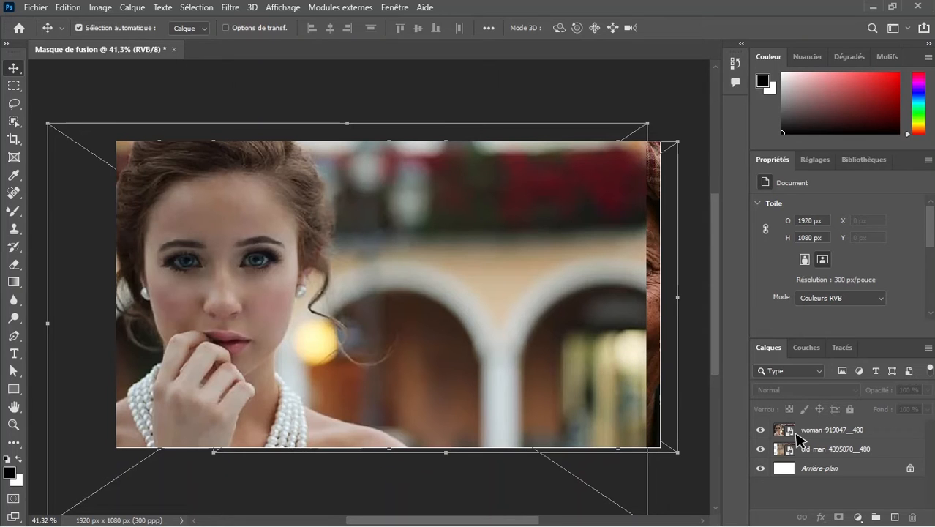
Swap the stacking order of the woman and old-man layers and return the woman layer to the top
left_click_drag(798, 448, 816, 427)
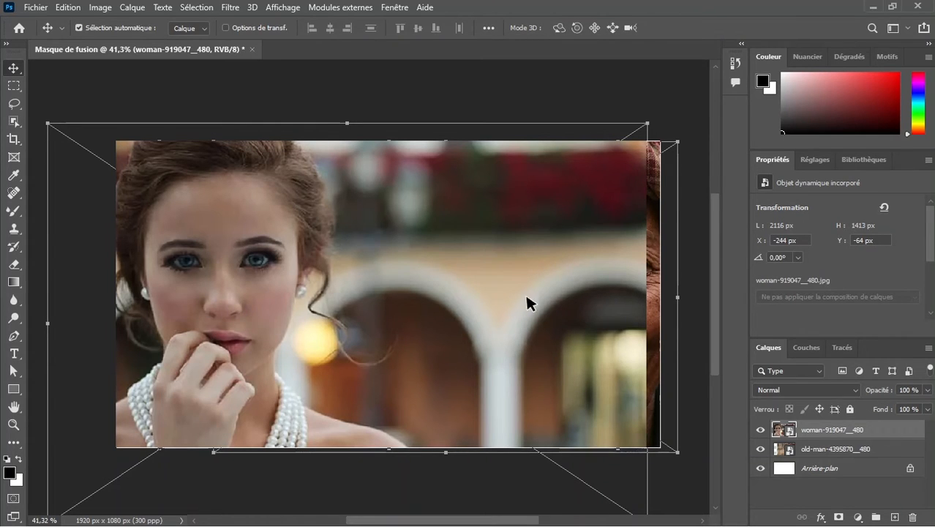
left_click_drag(878, 439, 876, 460)
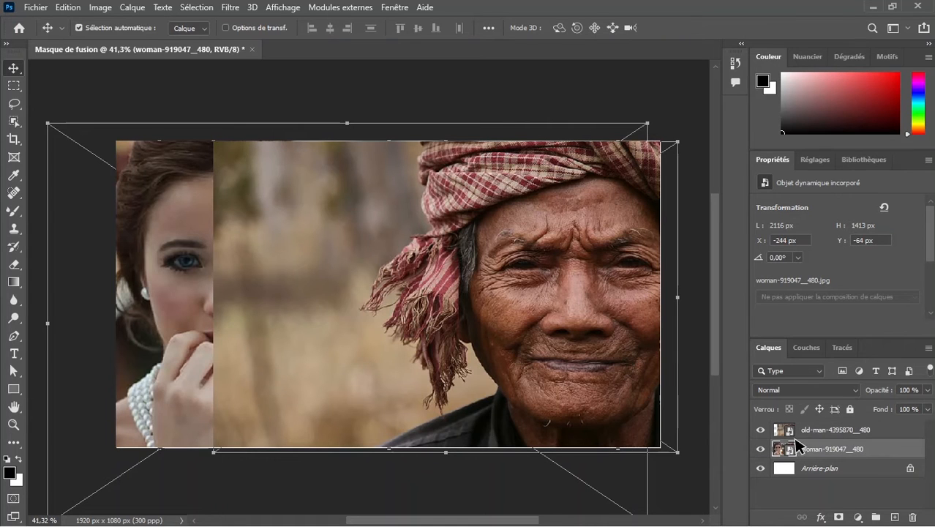
left_click_drag(810, 450, 815, 430)
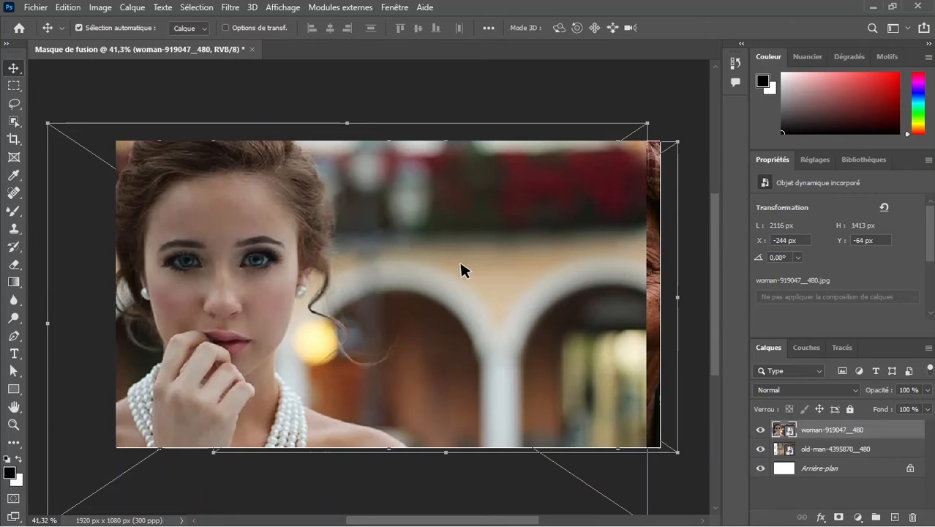
Rasterize both the woman layer and the old-man layer
right_click(824, 431)
left_click(712, 287)
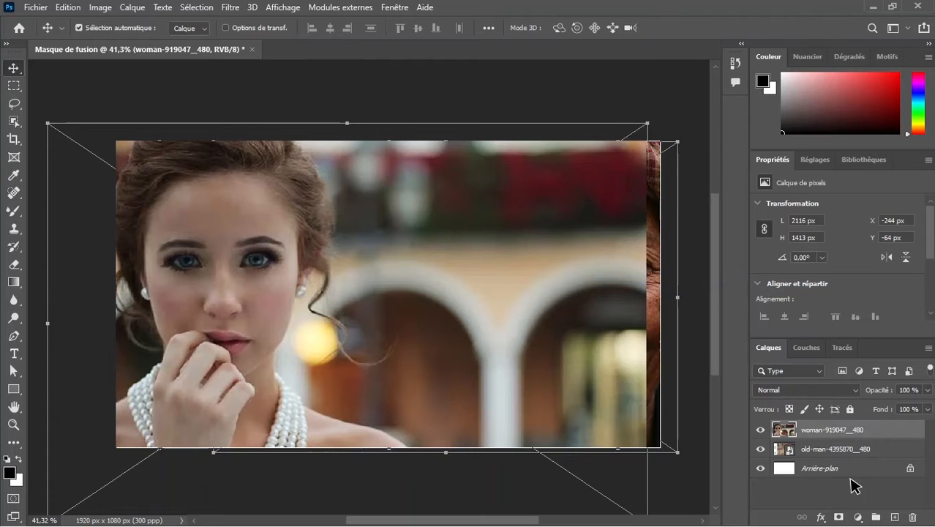
right_click(809, 448)
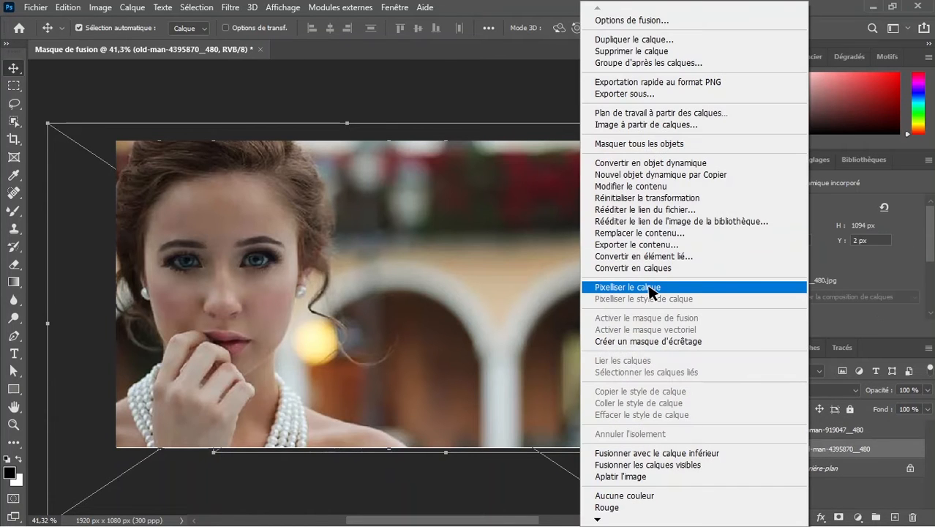
left_click(714, 287)
Add a white layer mask to the woman layer
left_click(809, 431)
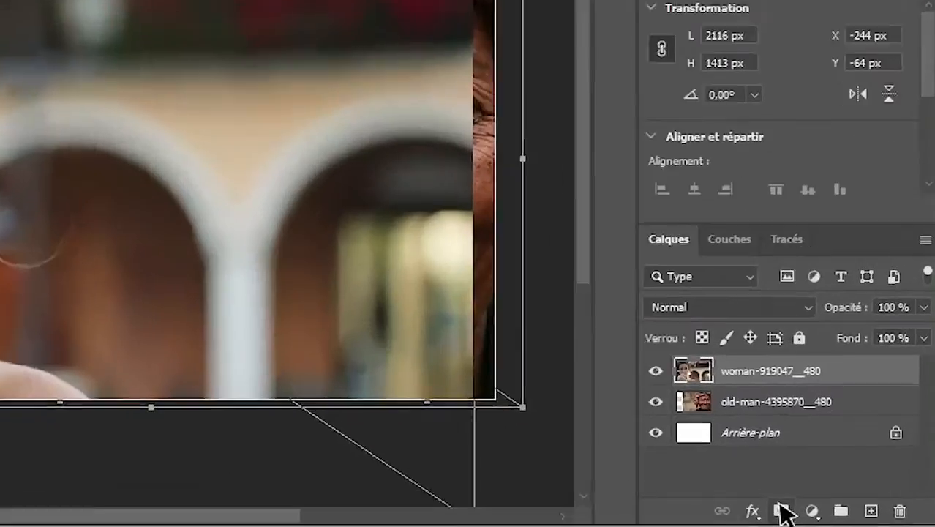
left_click(840, 517)
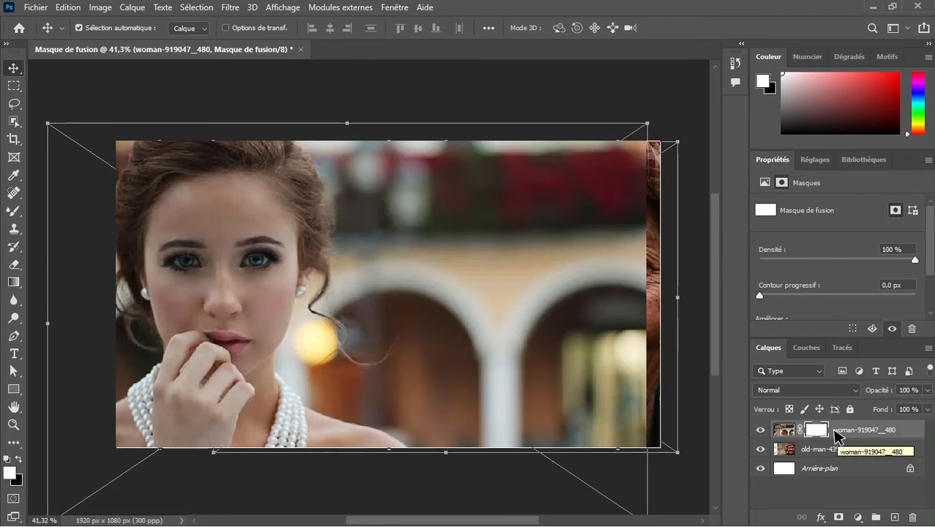
Invert the woman layer's mask to black and back to white repeatedly to compare hiding and revealing the photo
key("ctrl+i")
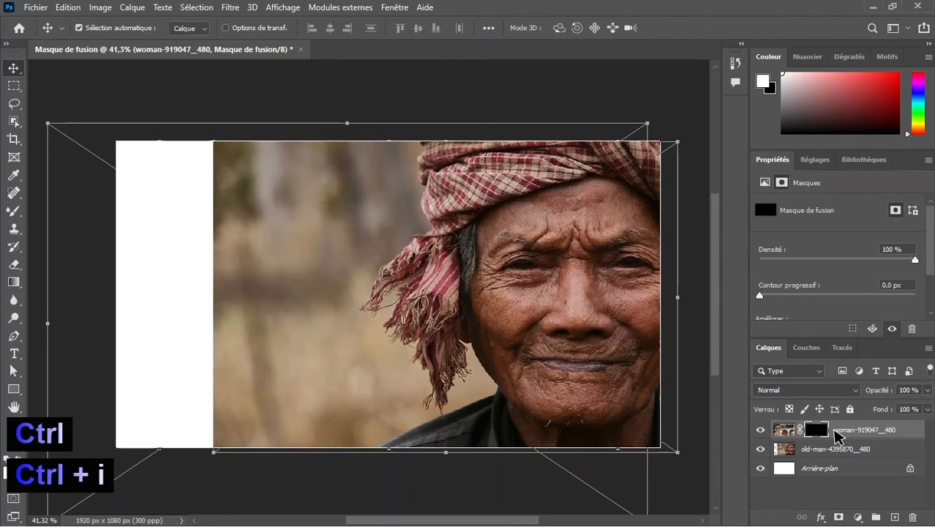
key("ctrl+i")
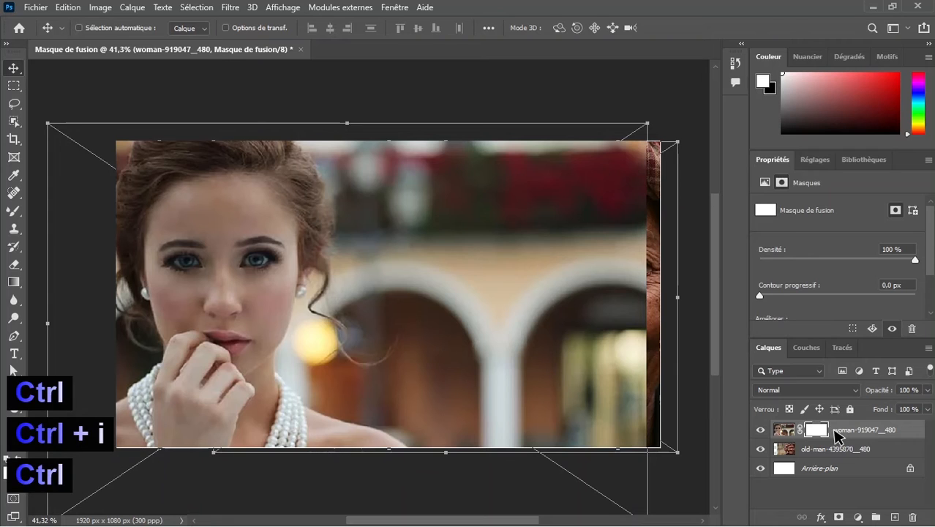
key("ctrl+i")
key("ctrl+i")
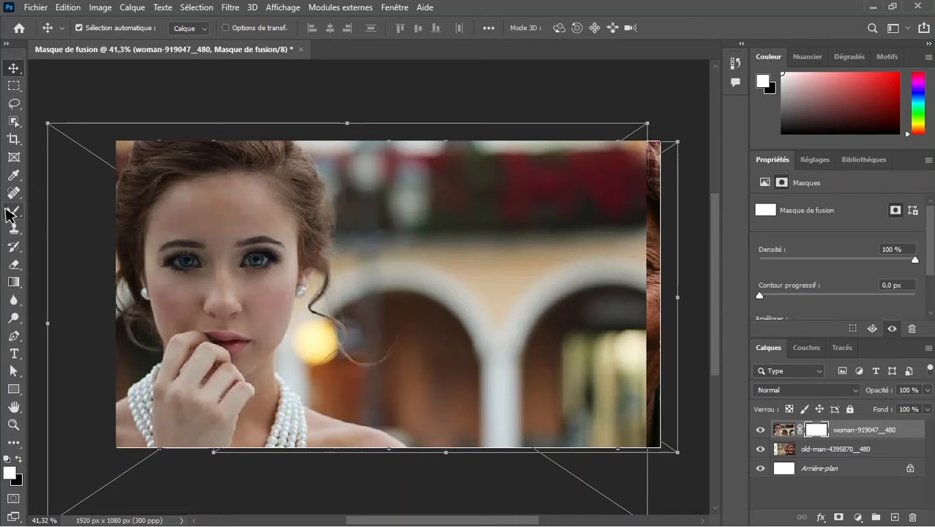
Activate the Brush tool with the soft round preset "Arrondi flou" from the general brushes (Pinceaux généraux)
left_click(13, 213)
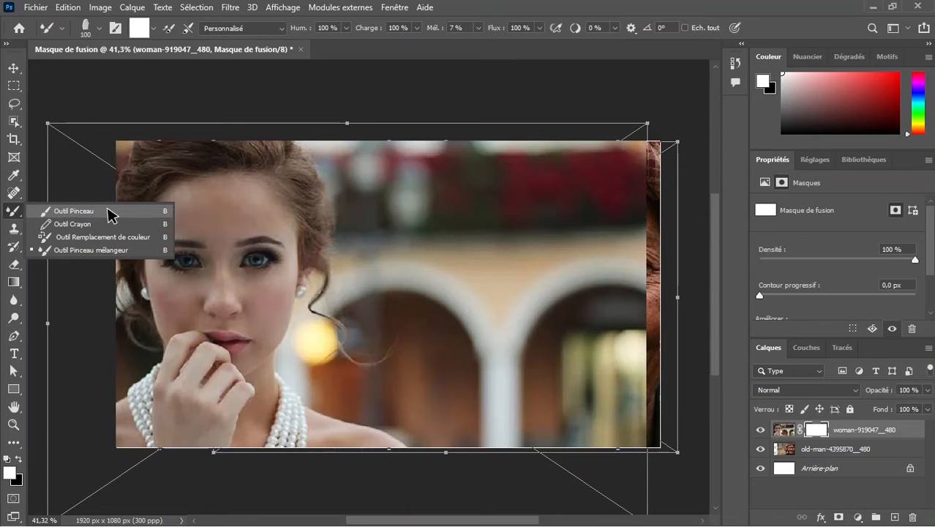
left_click(74, 211)
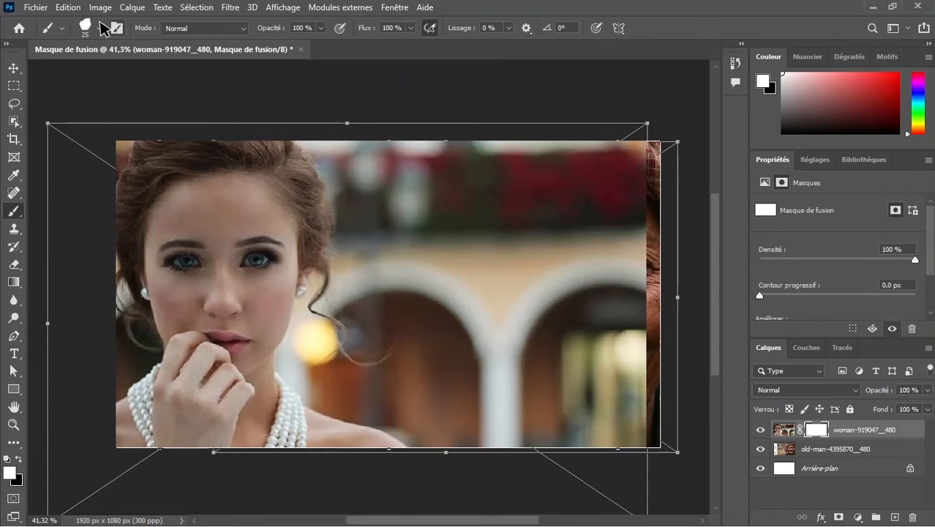
left_click(101, 27)
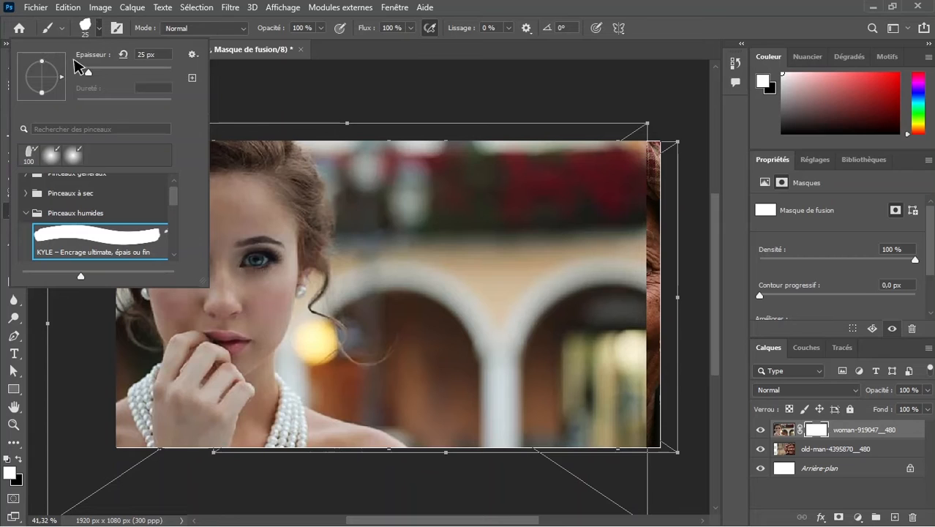
left_click_drag(177, 186, 174, 179)
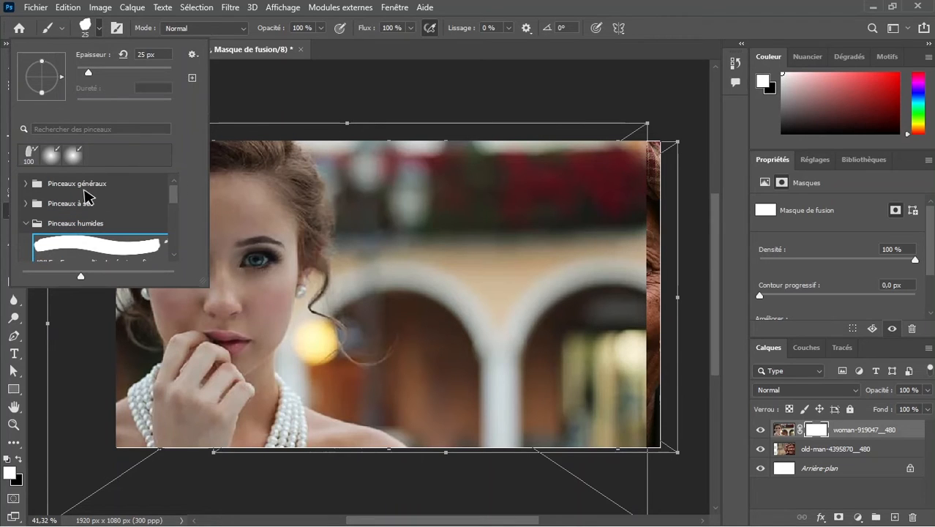
left_click(76, 183)
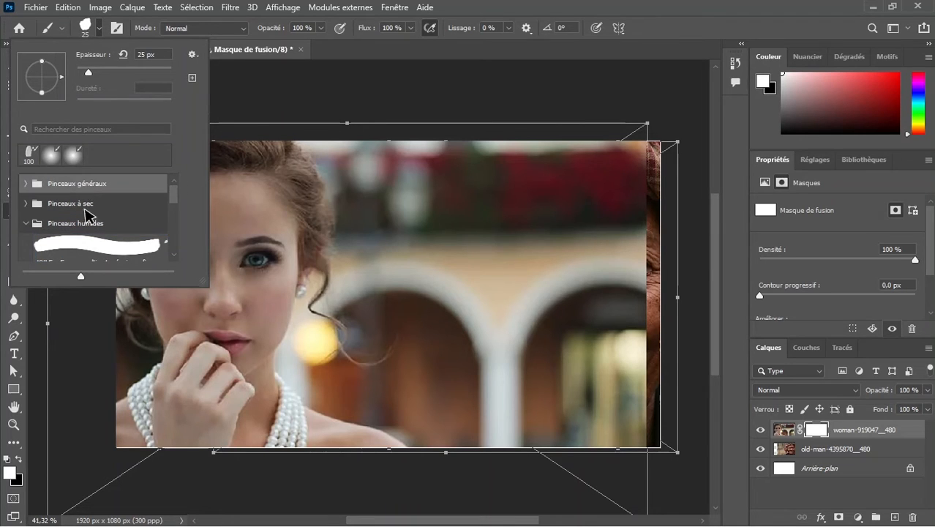
left_click(25, 184)
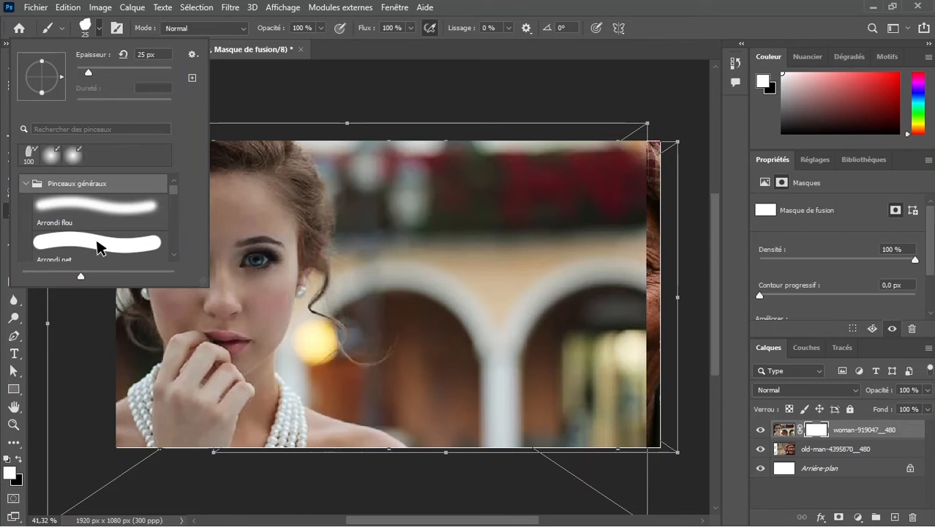
left_click(100, 207)
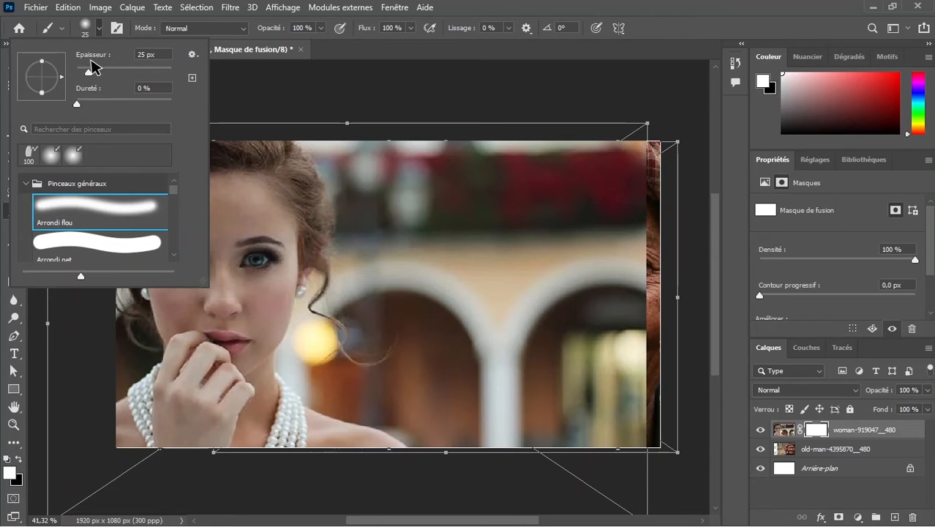
Set the brush size to 396 px
left_click_drag(90, 71, 102, 70)
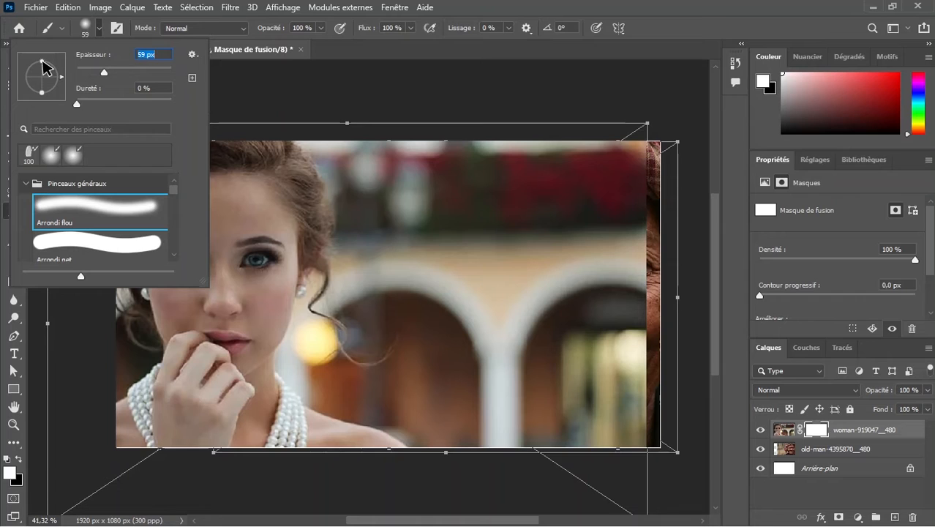
key("Caps_Lock")
left_click_drag(131, 70, 155, 63)
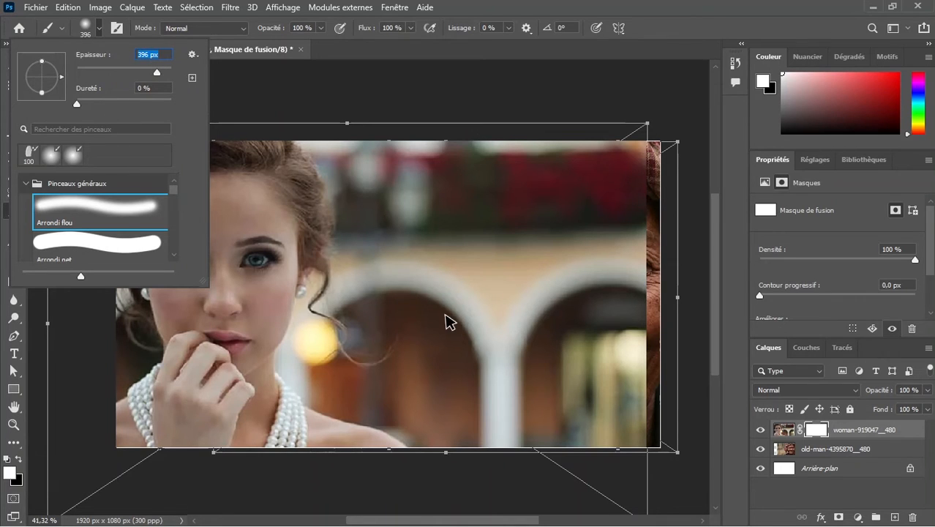
left_click(86, 19)
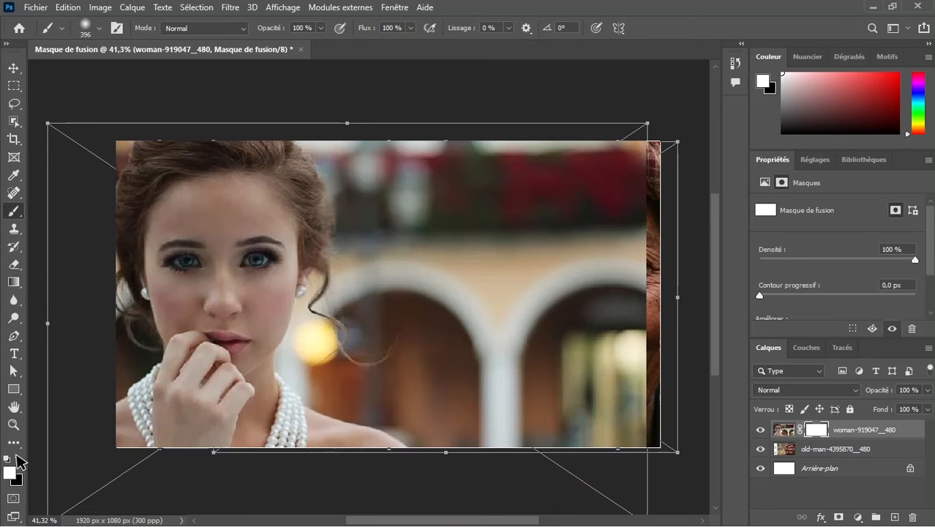
Paint with black on the woman layer's mask over the right half of the image to reveal the old man
left_click(17, 457)
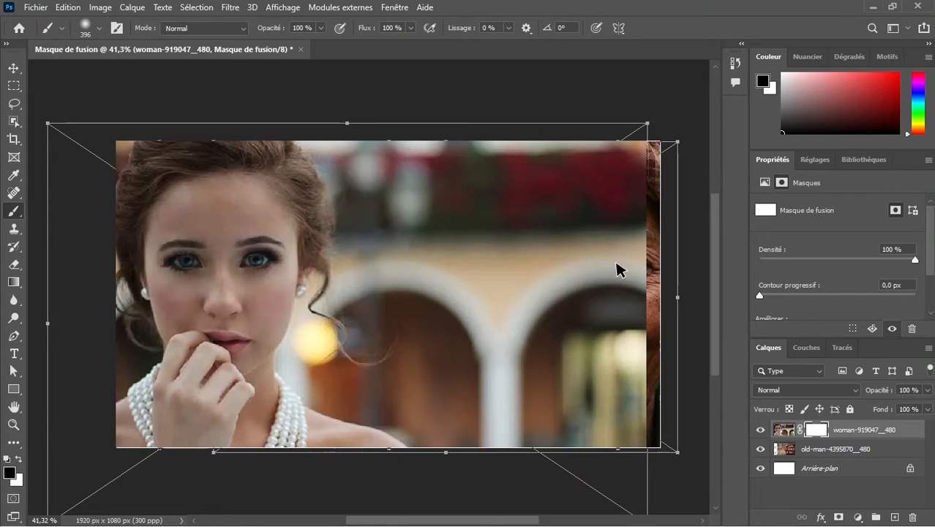
mouse_move(631, 171)
left_mouse_down()
mouse_move(653, 430)
mouse_move(622, 297)
mouse_move(616, 250)
mouse_move(651, 426)
mouse_move(613, 149)
left_mouse_up()
mouse_move(607, 249)
left_mouse_down()
mouse_move(603, 290)
mouse_move(589, 198)
mouse_move(555, 97)
mouse_move(603, 308)
mouse_move(562, 236)
mouse_move(528, 96)
mouse_move(578, 346)
mouse_move(585, 443)
mouse_move(532, 291)
mouse_move(560, 456)
mouse_move(526, 336)
mouse_move(546, 423)
mouse_move(541, 459)
mouse_move(521, 416)
mouse_move(511, 333)
mouse_move(499, 461)
mouse_move(493, 316)
mouse_move(483, 440)
mouse_move(486, 374)
mouse_move(503, 393)
mouse_move(506, 441)
mouse_move(496, 441)
mouse_move(471, 389)
mouse_move(477, 418)
mouse_move(486, 204)
mouse_move(474, 310)
mouse_move(468, 95)
mouse_move(448, 142)
mouse_move(442, 208)
mouse_move(455, 310)
left_mouse_up()
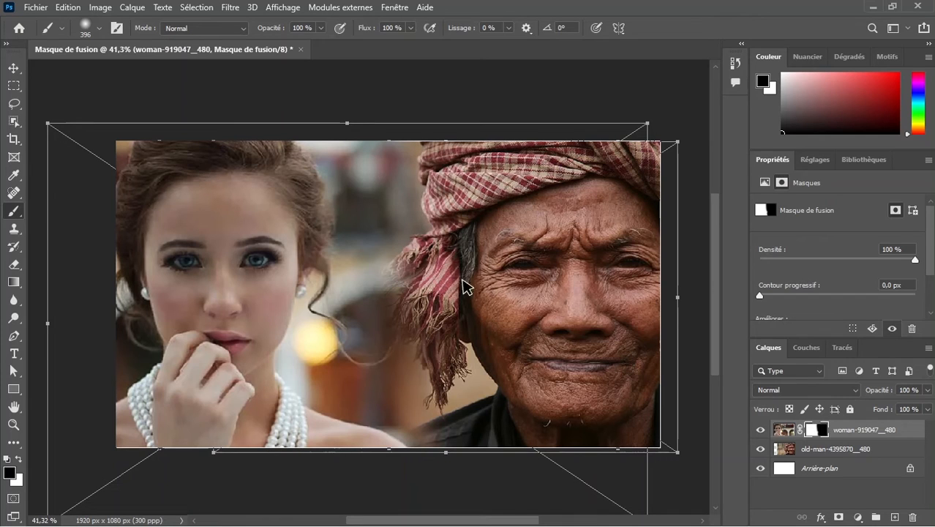
mouse_move(453, 307)
left_mouse_down()
mouse_move(436, 384)
mouse_move(447, 404)
left_mouse_up()
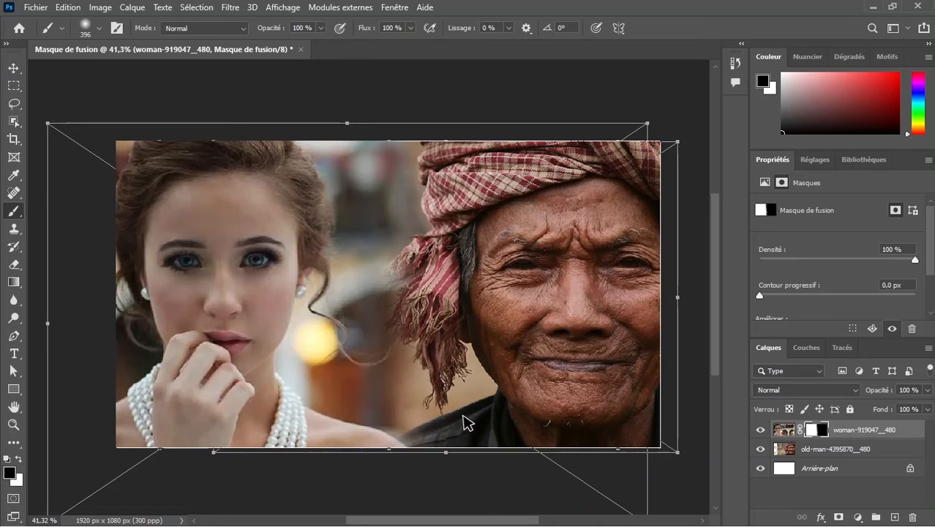
mouse_move(463, 415)
left_mouse_down()
mouse_move(443, 347)
mouse_move(446, 314)
left_mouse_up()
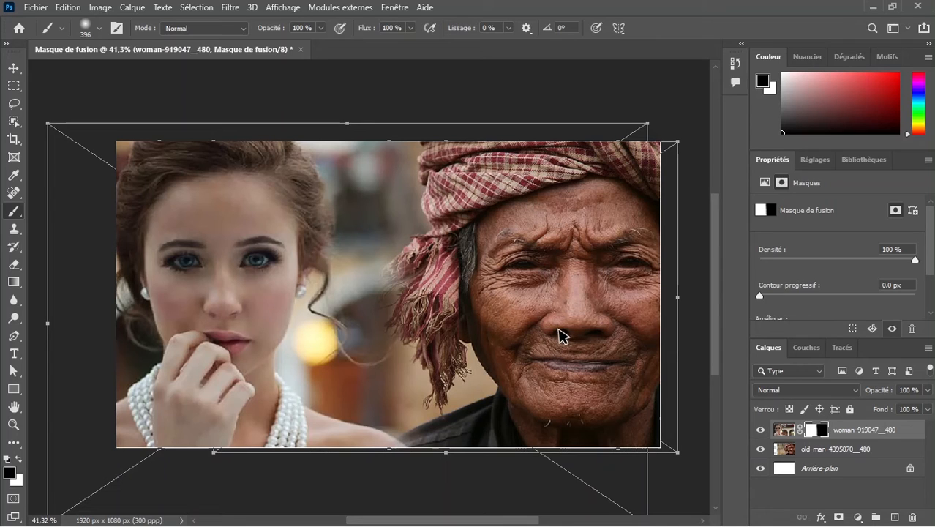
Invert the woman layer's painted mask back and forth to compare the two versions, ending on the original mask
key("ctrl")
key("ctrl")
key("ctrl")
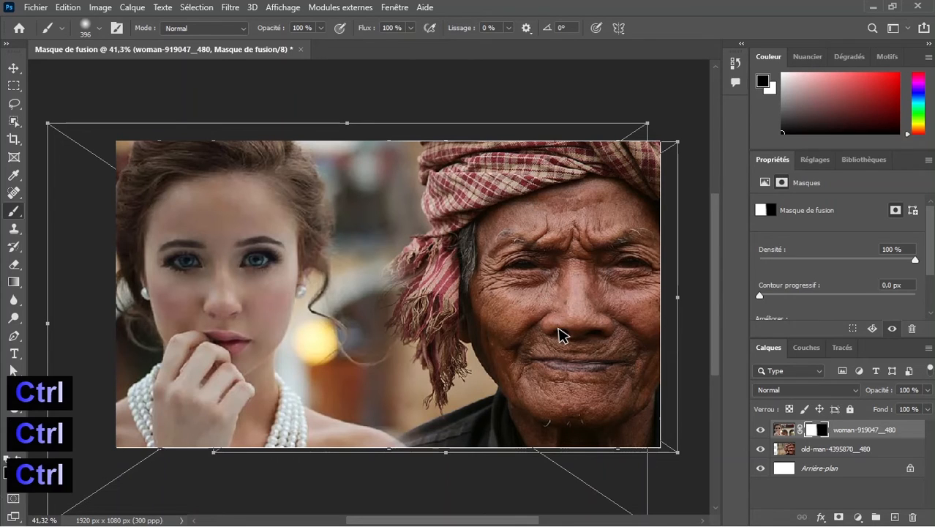
key("ctrl+i")
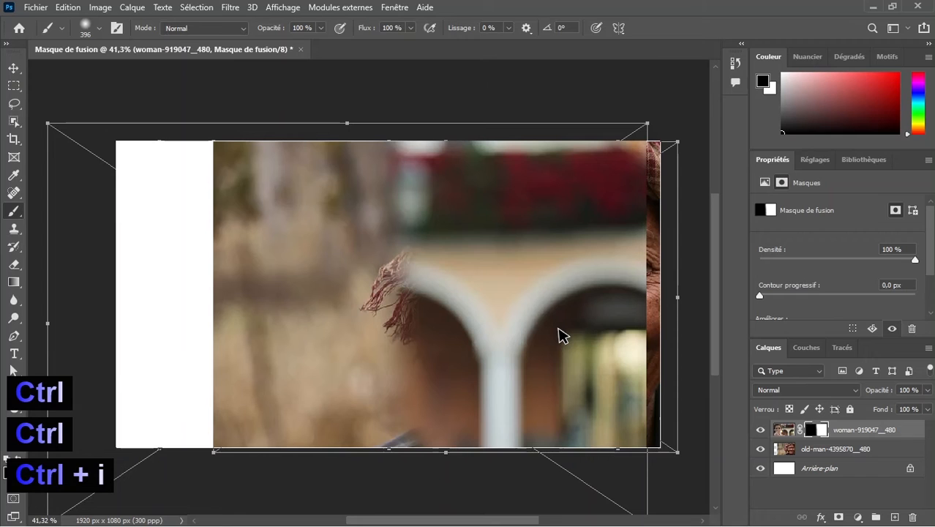
key("ctrl+i")
key("ctrl+i")
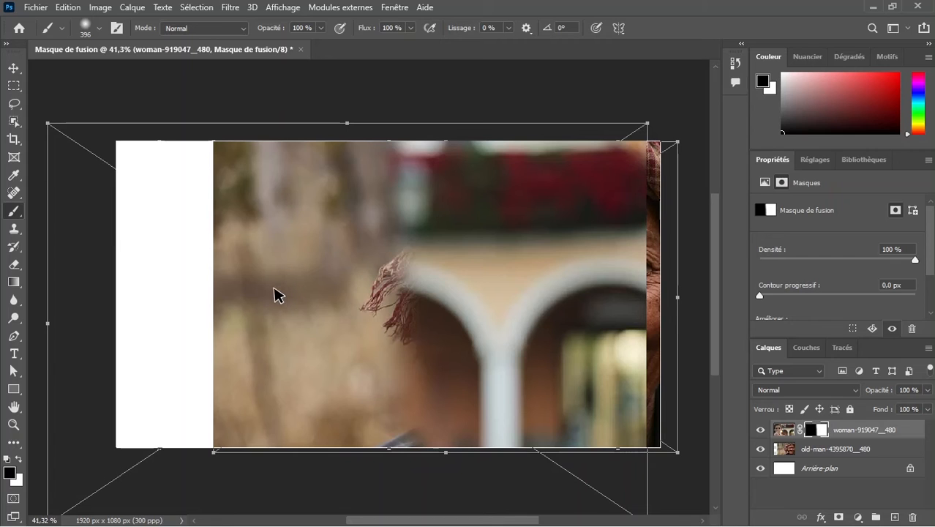
key("ctrl+i")
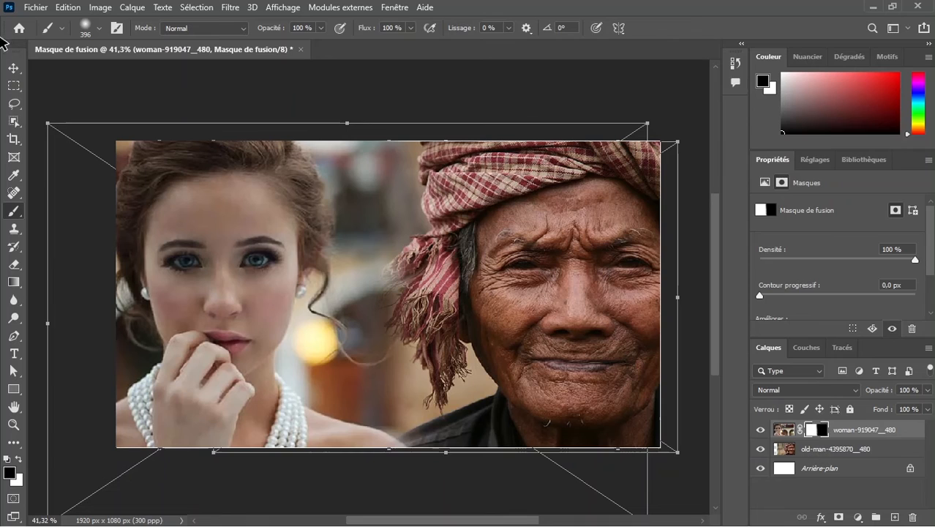
Select the old-man layer with the Move tool, desaturate it to black and white, and deselect the layer
left_click(12, 69)
left_click(554, 74)
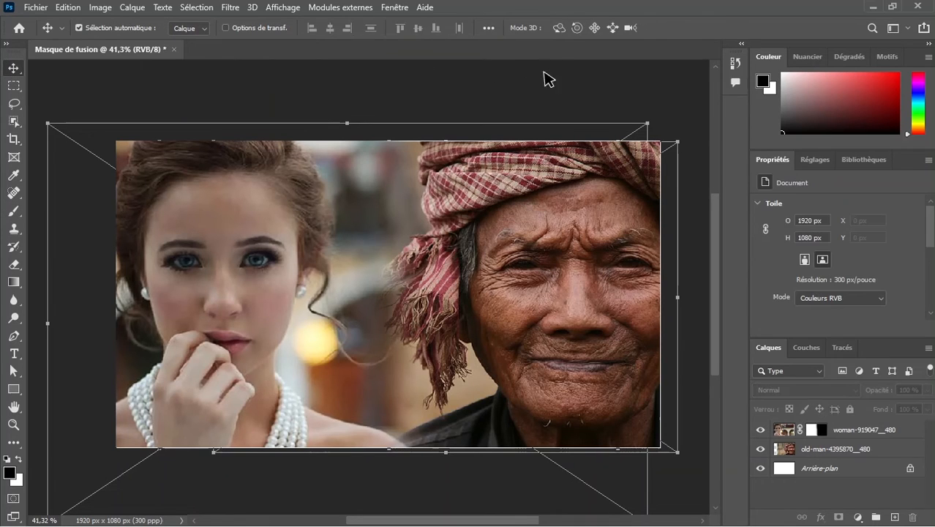
left_click(491, 352)
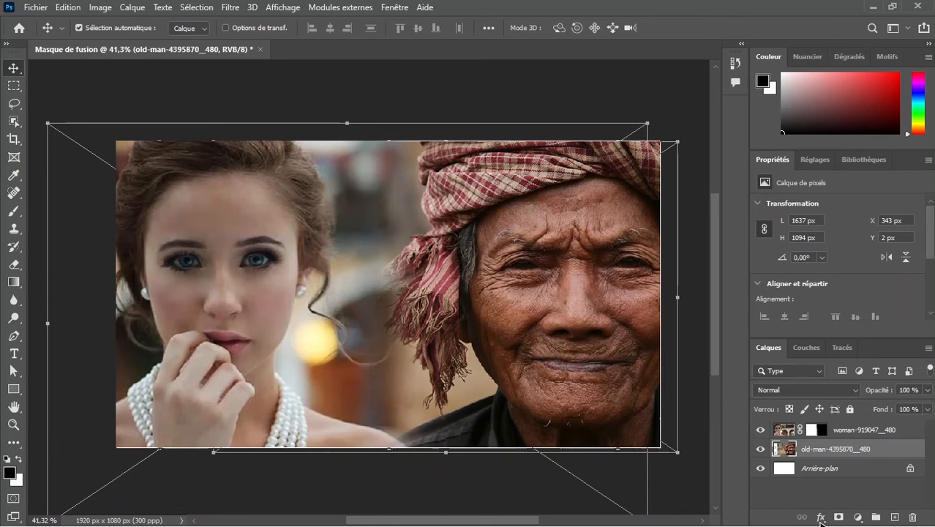
key("ctrl+shift+u")
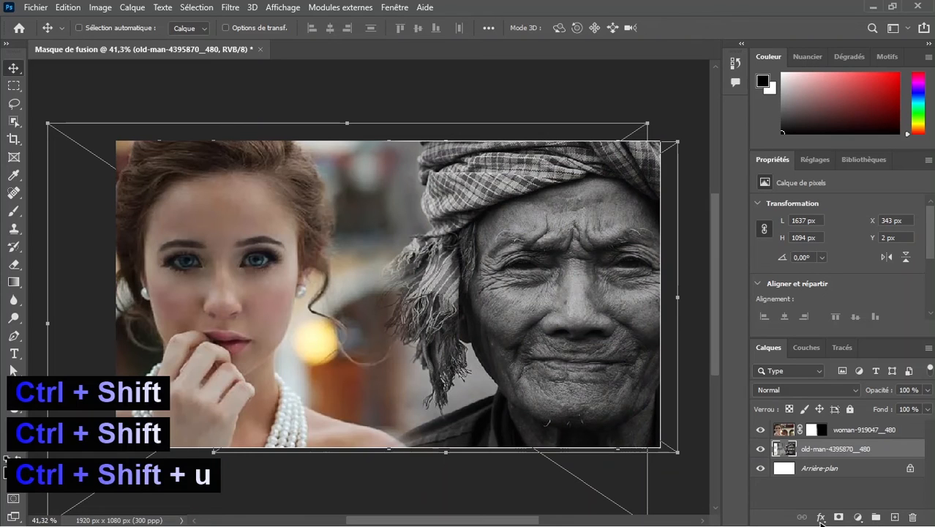
left_click(598, 78)
Examine the blend of the colour woman with the black-and-white old man, and undo the old-man layer's desaturation
scroll(493, 281, "down", 3)
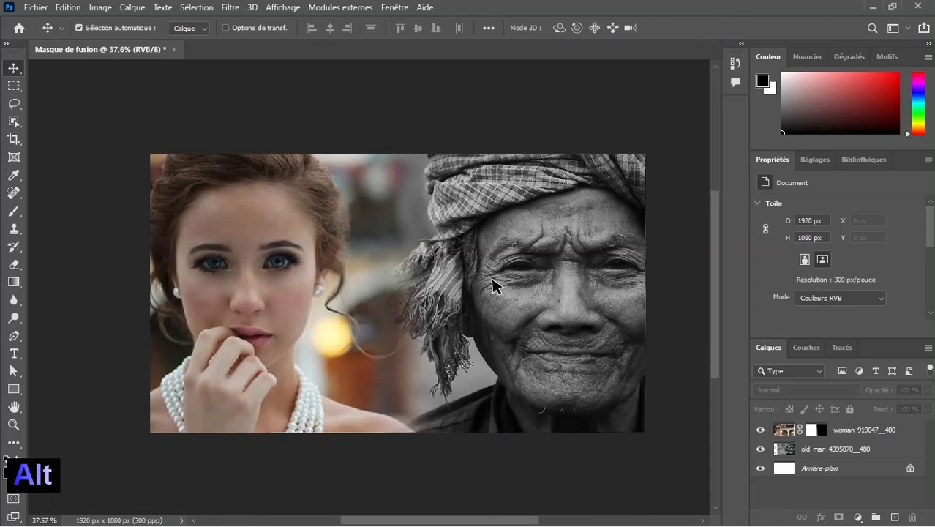
scroll(492, 282, "down", 3)
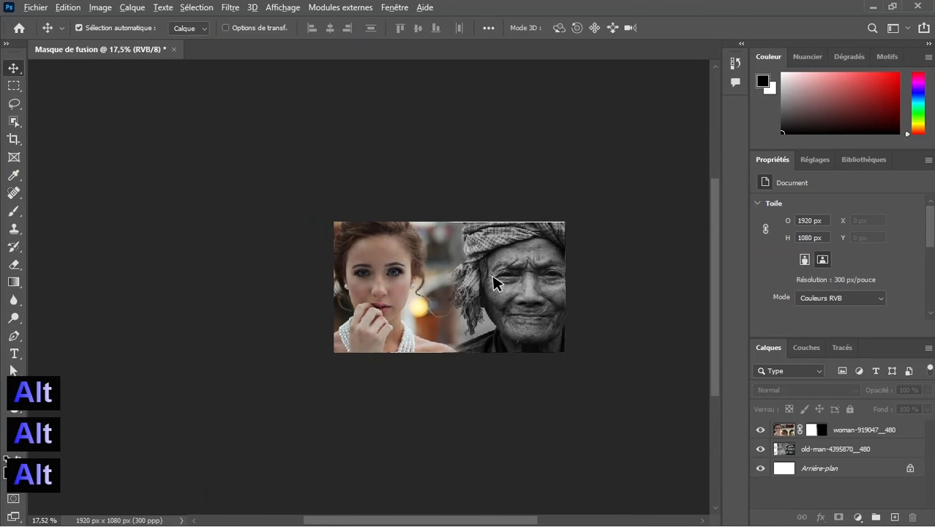
scroll(495, 280, "up", 4)
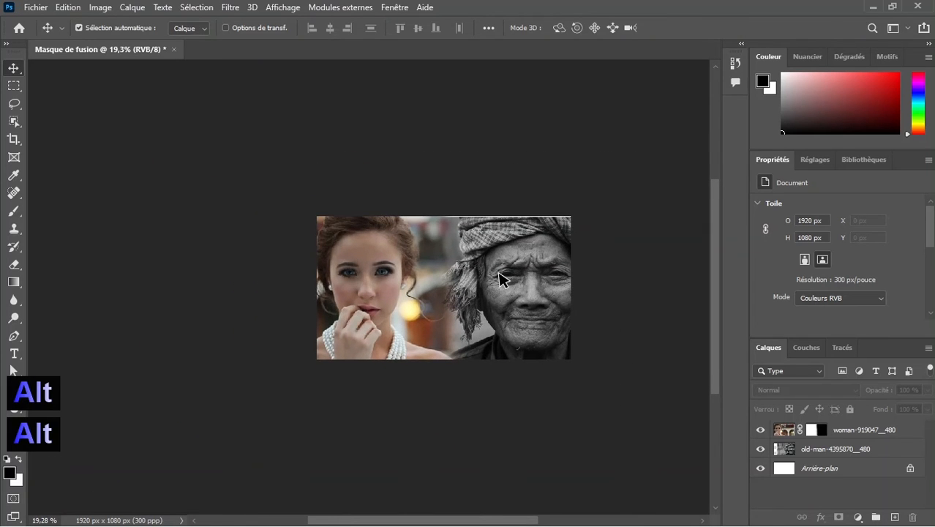
scroll(510, 276, "up", 5)
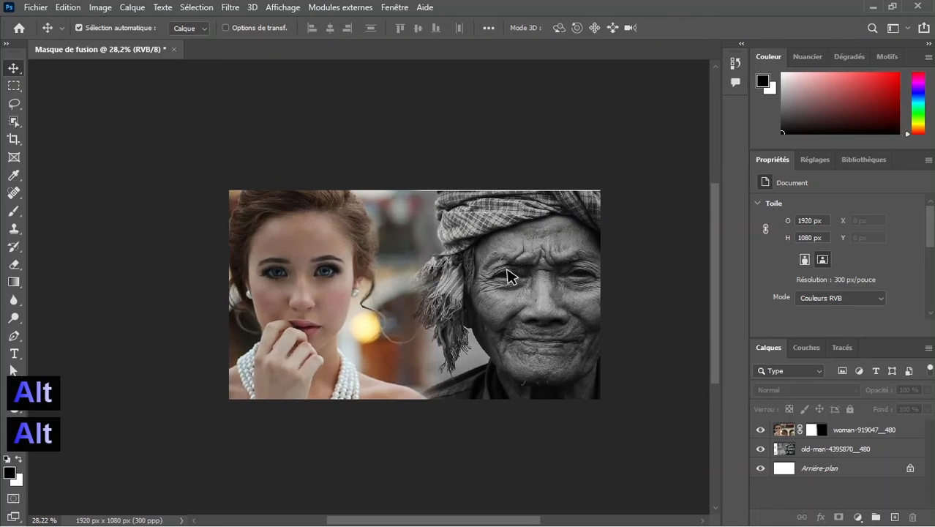
scroll(516, 273, "up", 3)
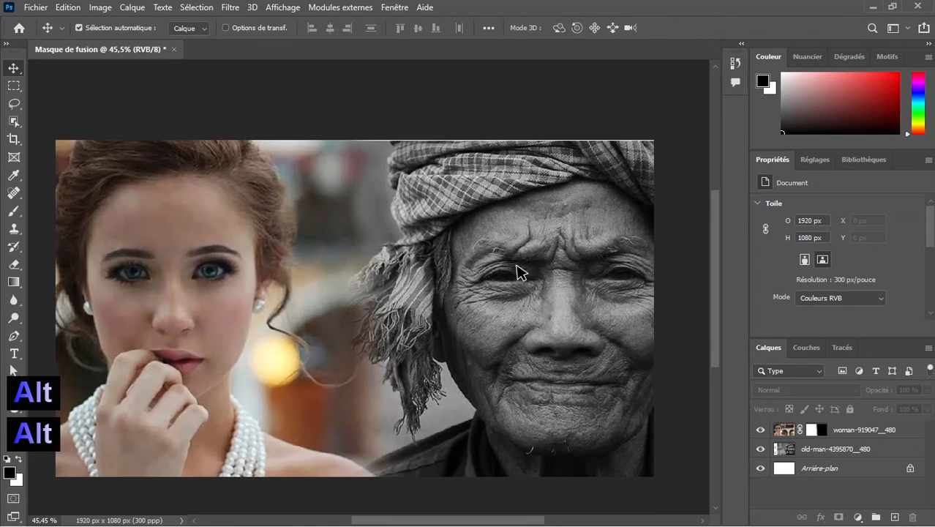
scroll(518, 271, "down", 3)
scroll(517, 271, "down", 1)
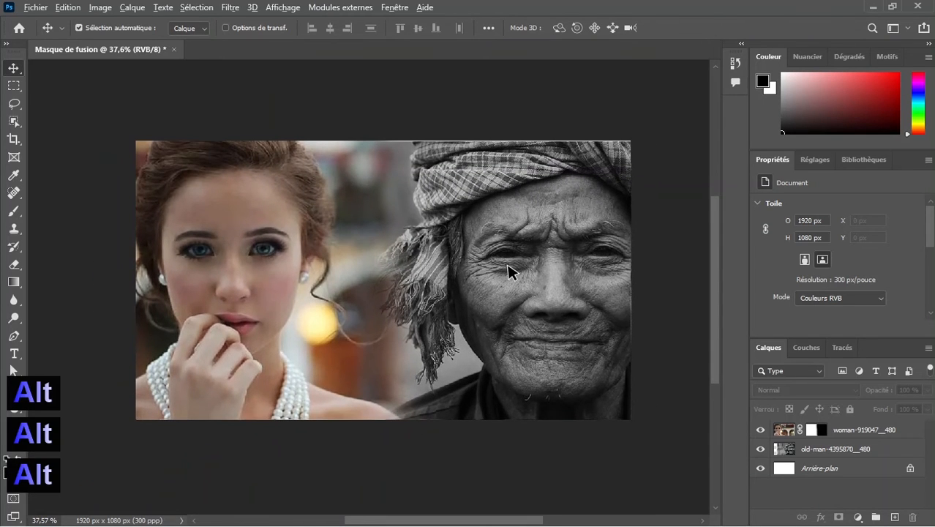
scroll(511, 269, "down", 1)
scroll(510, 270, "up", 1)
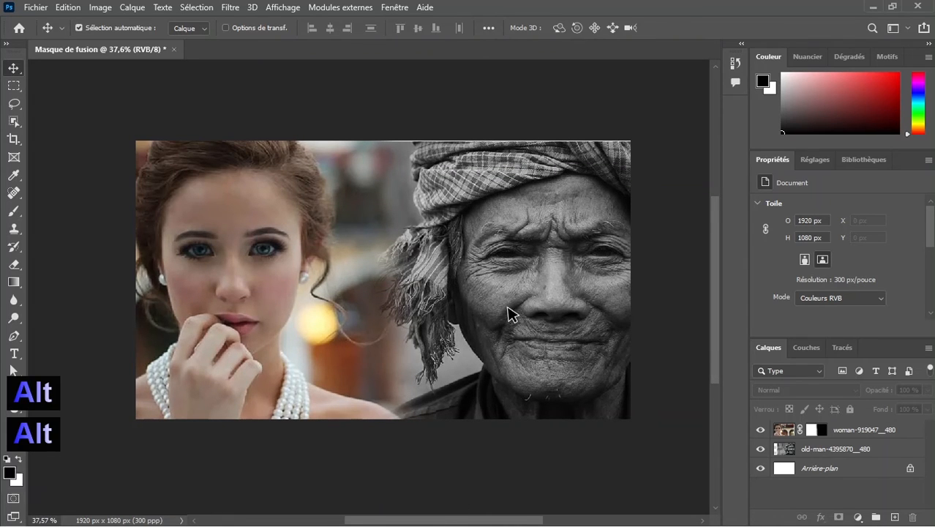
key("ctrl+z")
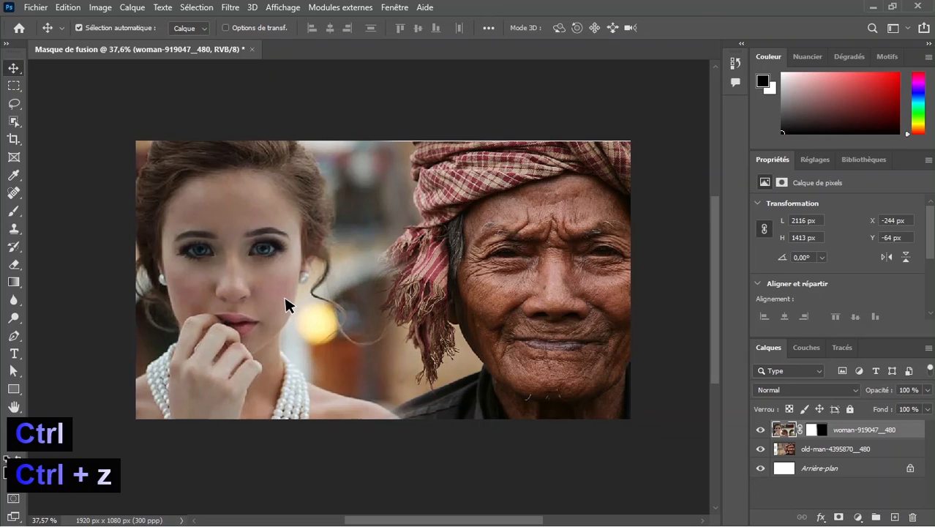
Try the woman layer in black and white by desaturating it, and undo that desaturation
key("ctrl+shift+u")
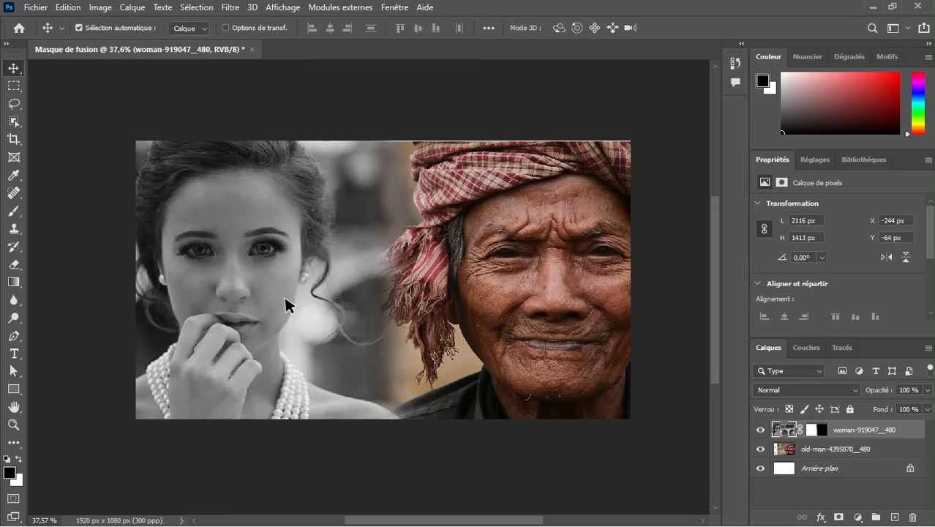
left_click(640, 80)
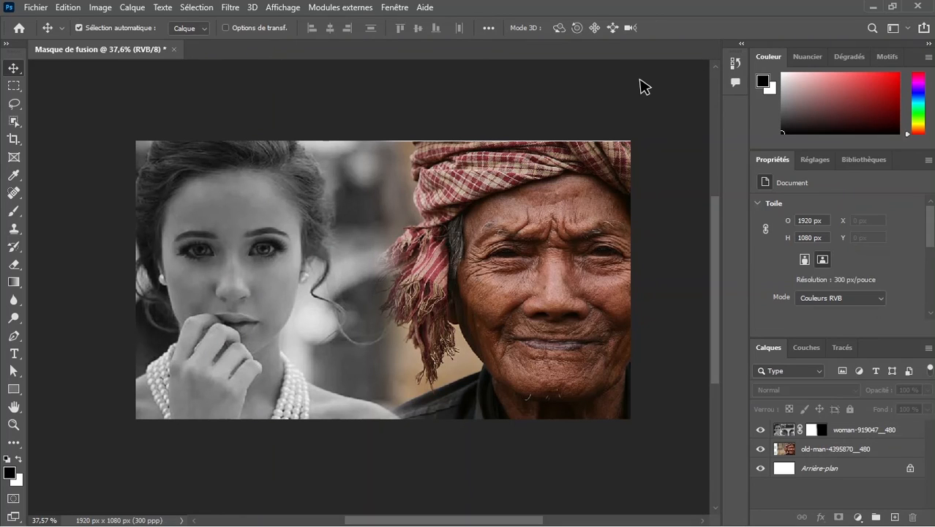
key("ctrl+z")
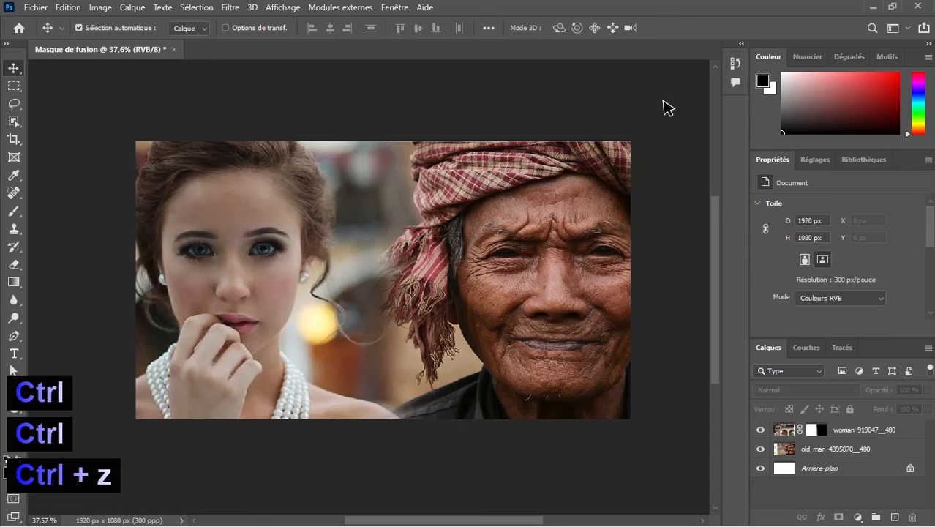